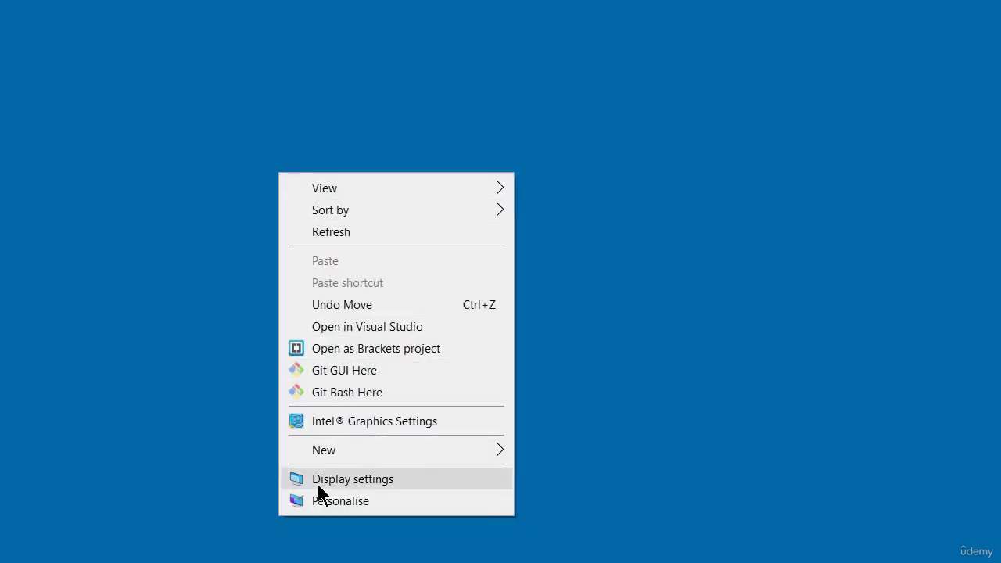
- Open Display settings, review the scale options keeping 125% (Recommended), and scroll to Resolution
{"action": "left_click", "coordinate": [334, 479]}
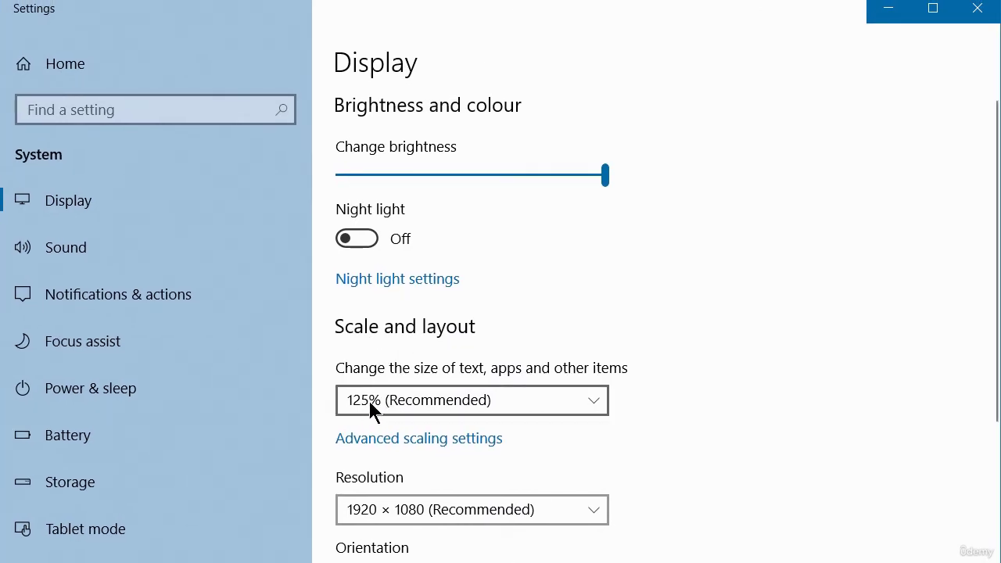
{"action": "left_click", "coordinate": [588, 405]}
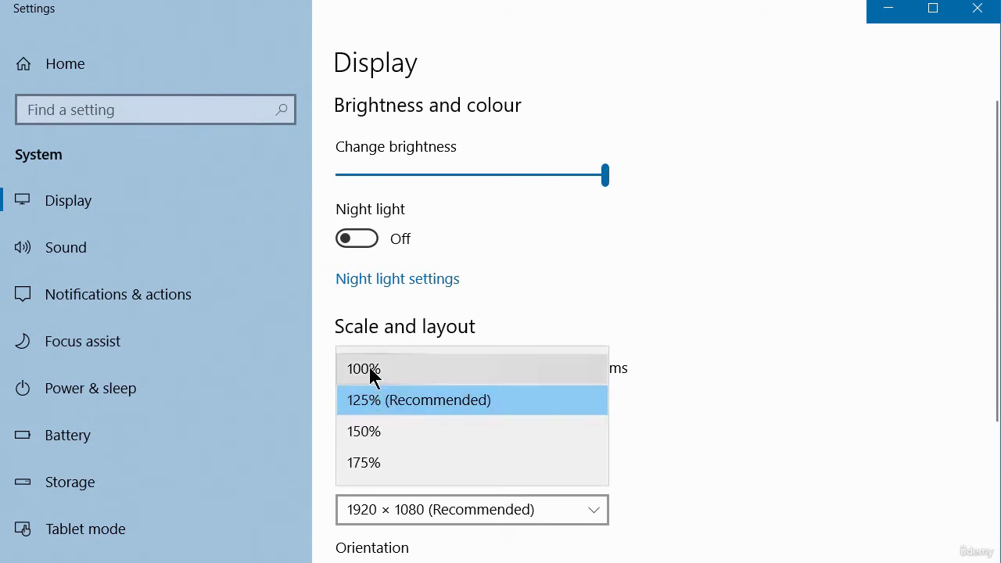
{"action": "left_click", "coordinate": [708, 363]}
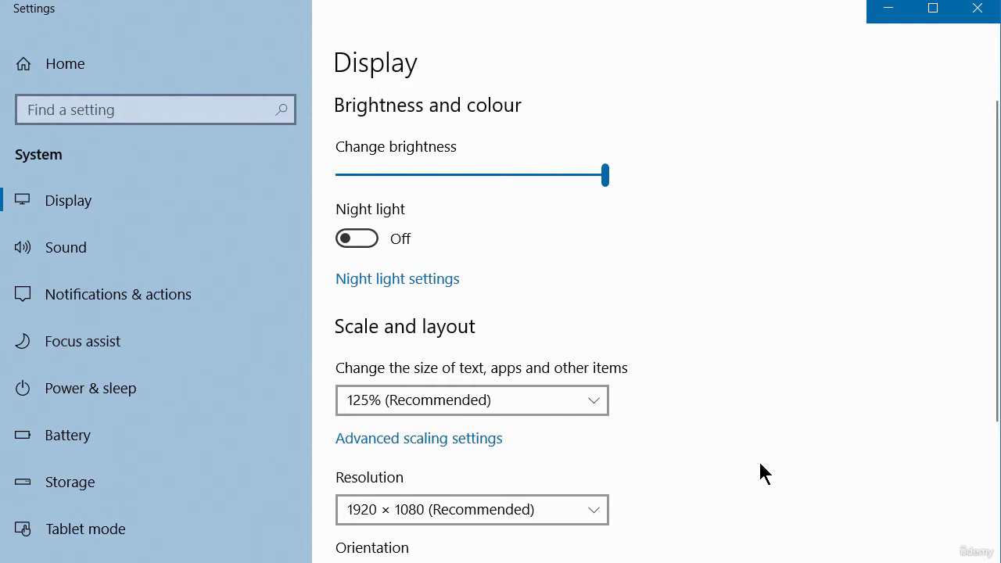
{"action": "scroll", "coordinate": [758, 459], "scroll_direction": "down", "scroll_amount": 2}
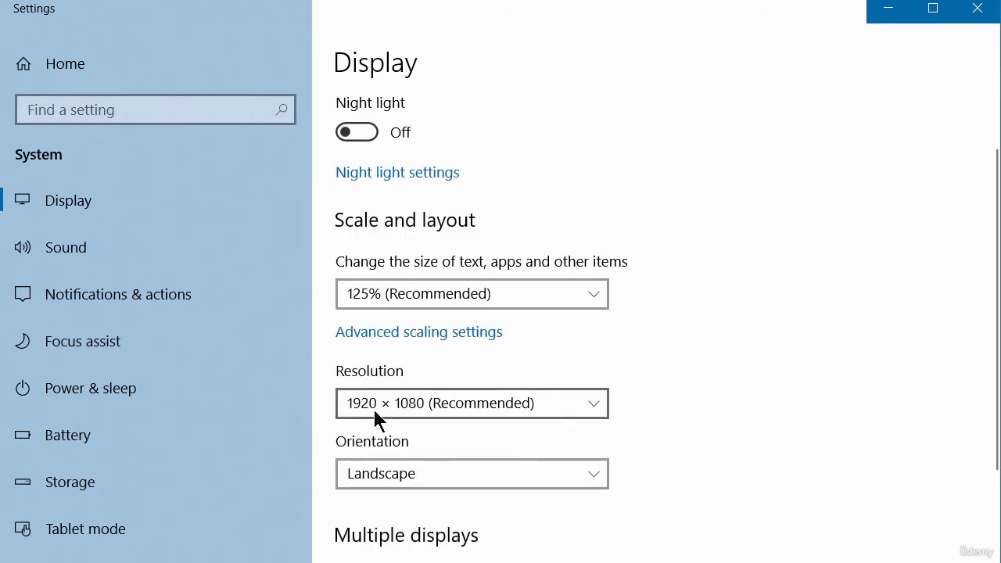
- Show the list of screen resolutions, with 1920 × 1080 still selected
{"action": "left_click", "coordinate": [596, 401]}
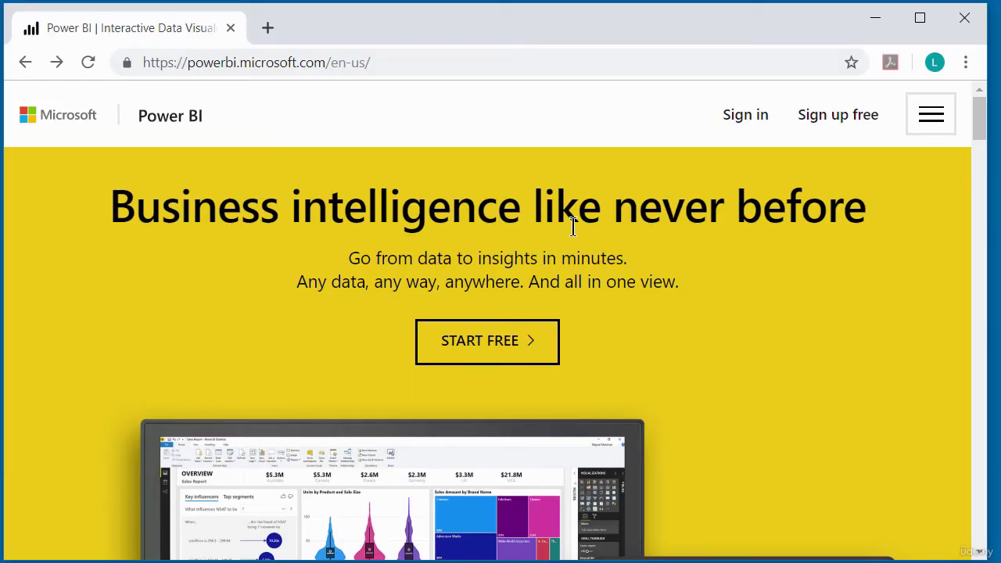
- Go from the Power BI homepage footer to the Power BI Desktop page
{"action": "scroll", "coordinate": [573, 237], "scroll_direction": "down", "scroll_amount": 1}
{"action": "scroll", "coordinate": [573, 237], "scroll_direction": "down", "scroll_amount": 15}
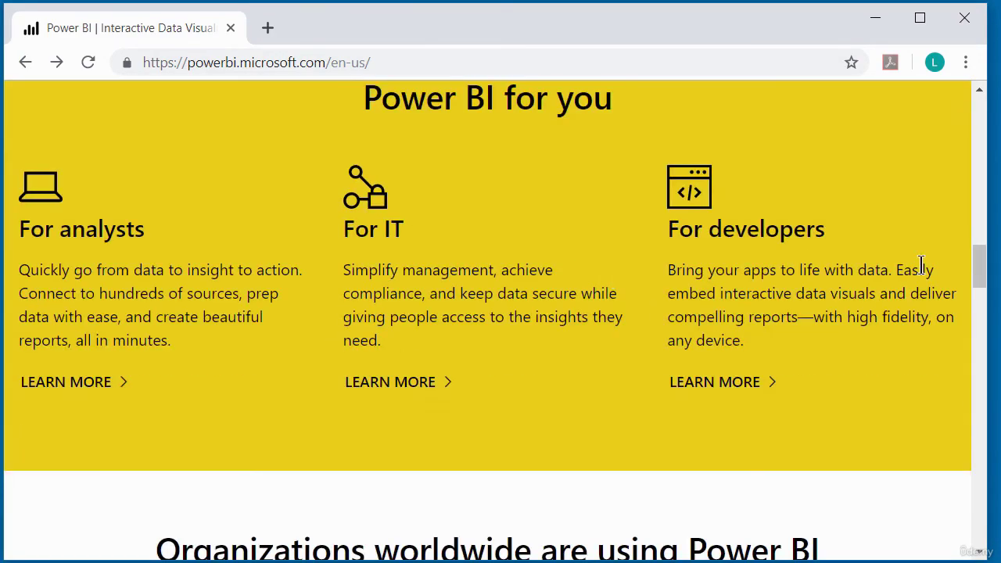
{"action": "left_click_drag", "start_coordinate": [978, 261], "coordinate": [973, 502]}
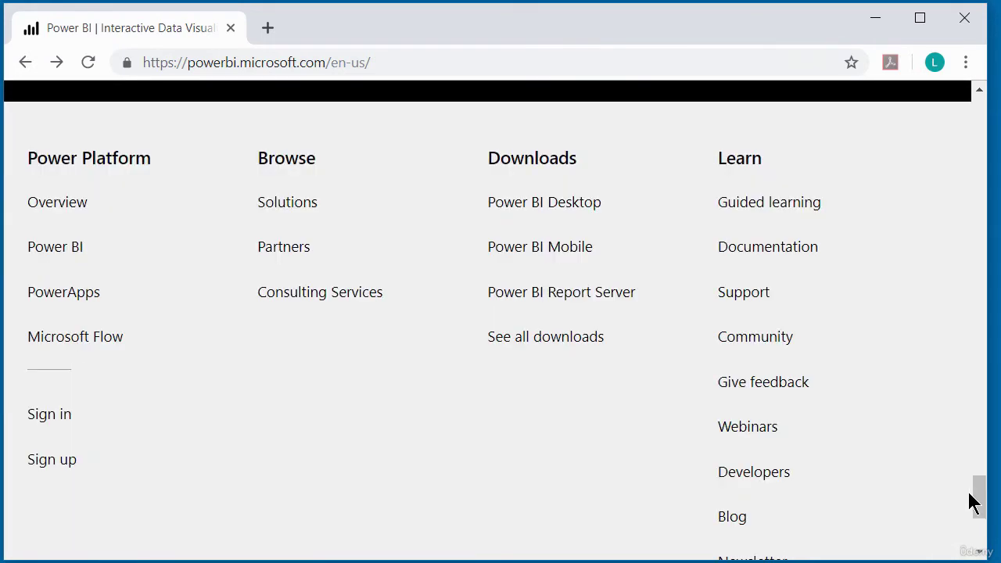
{"action": "left_click", "coordinate": [526, 207]}
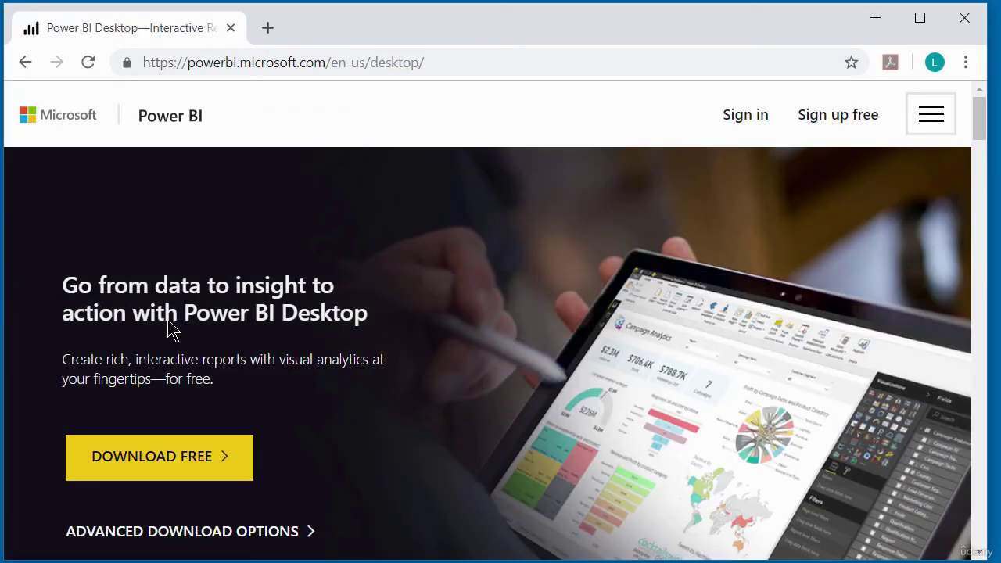
- Open Power BI Desktop's advanced download options in a new tab
{"action": "scroll", "coordinate": [169, 340], "scroll_direction": "down", "scroll_amount": 1}
{"action": "scroll", "coordinate": [169, 340], "scroll_direction": "down", "scroll_amount": 1}
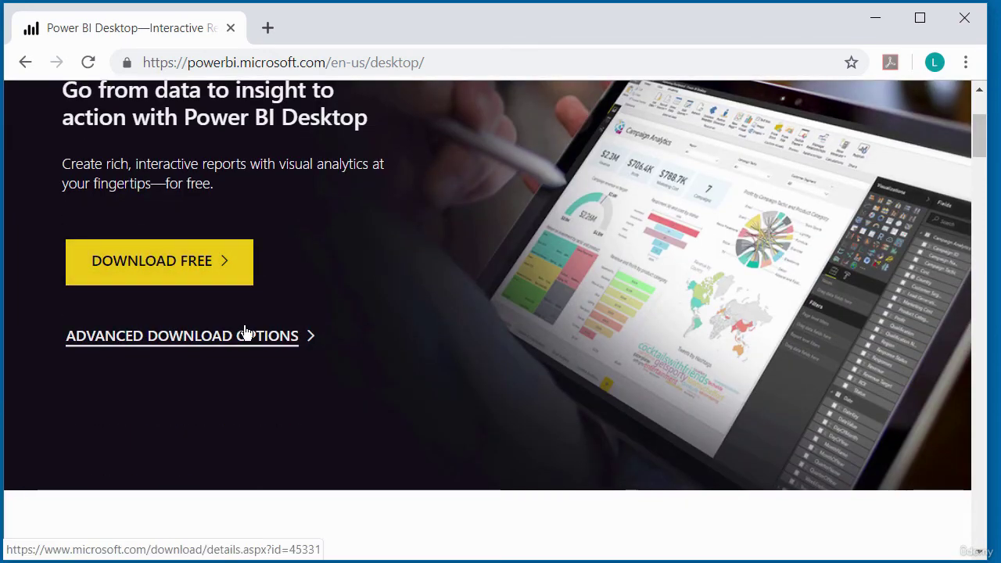
{"action": "left_click", "coordinate": [292, 342]}
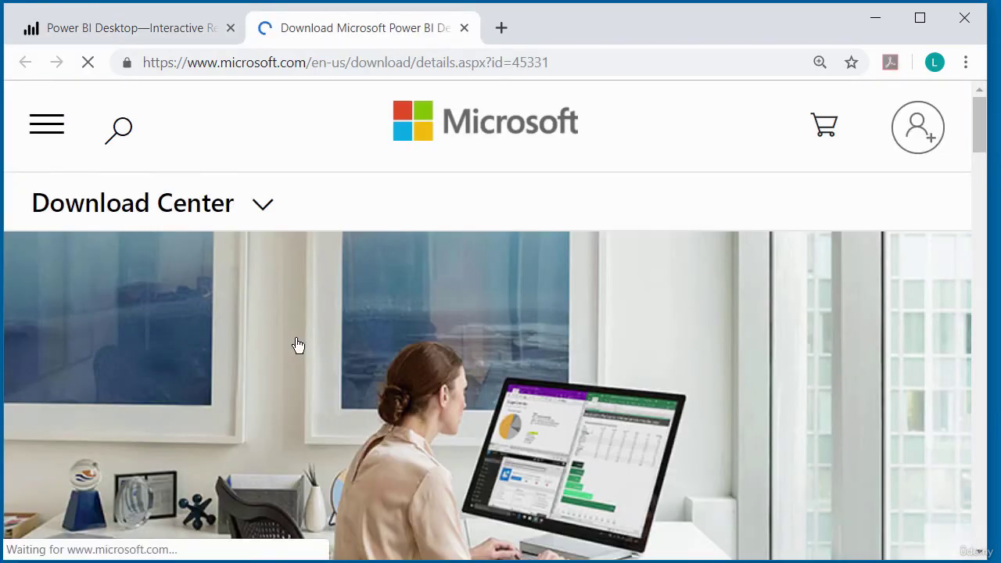
- Check the download language list, leaving English selected
{"action": "scroll", "coordinate": [296, 347], "scroll_direction": "down", "scroll_amount": 5}
{"action": "scroll", "coordinate": [298, 348], "scroll_direction": "down", "scroll_amount": 5}
{"action": "scroll", "coordinate": [297, 348], "scroll_direction": "down", "scroll_amount": 6}
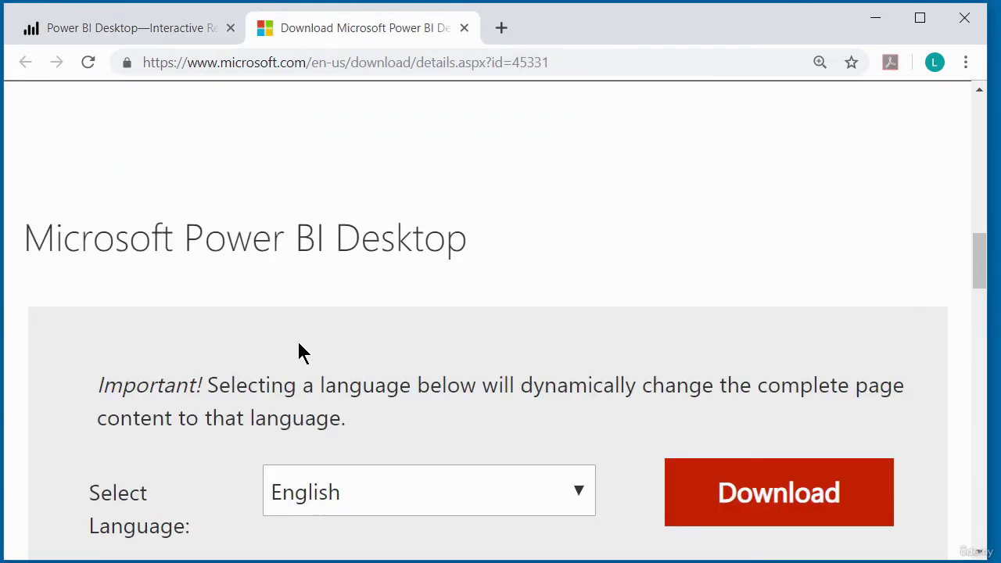
{"action": "scroll", "coordinate": [296, 338], "scroll_direction": "down", "scroll_amount": 1}
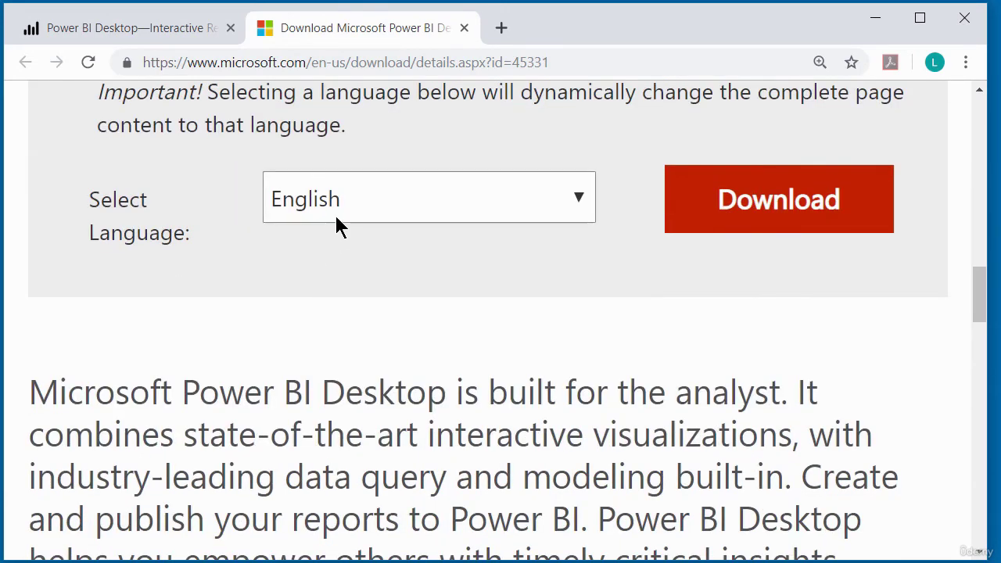
{"action": "left_click", "coordinate": [577, 202]}
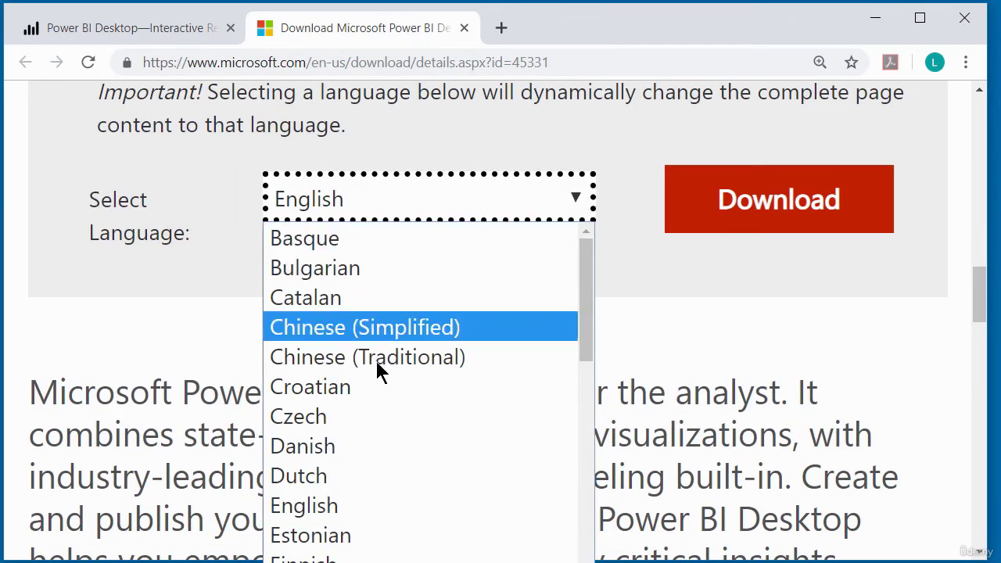
{"action": "left_click", "coordinate": [632, 305]}
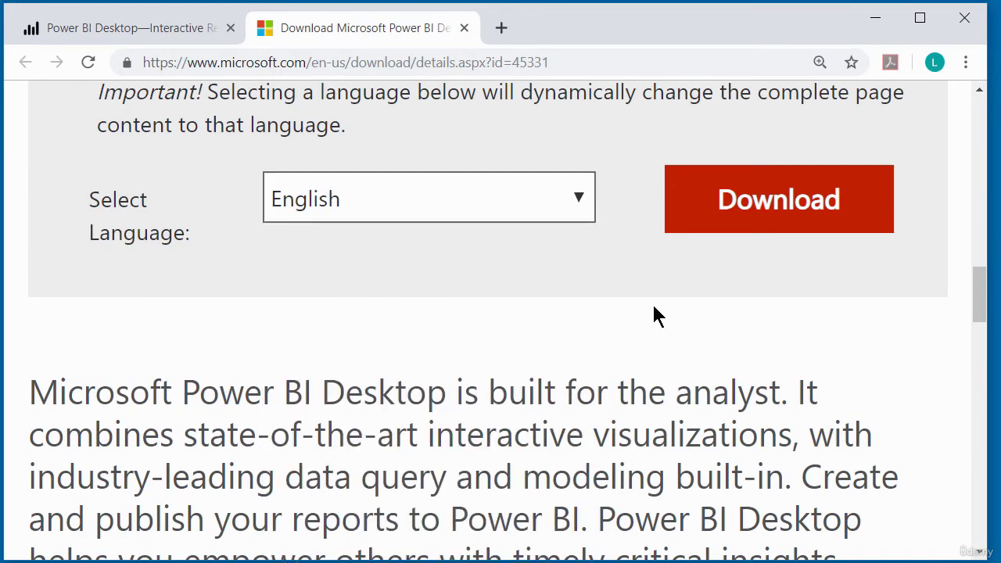
- Expand the Details section to review the file versions
{"action": "scroll", "coordinate": [484, 219], "scroll_direction": "down", "scroll_amount": 1}
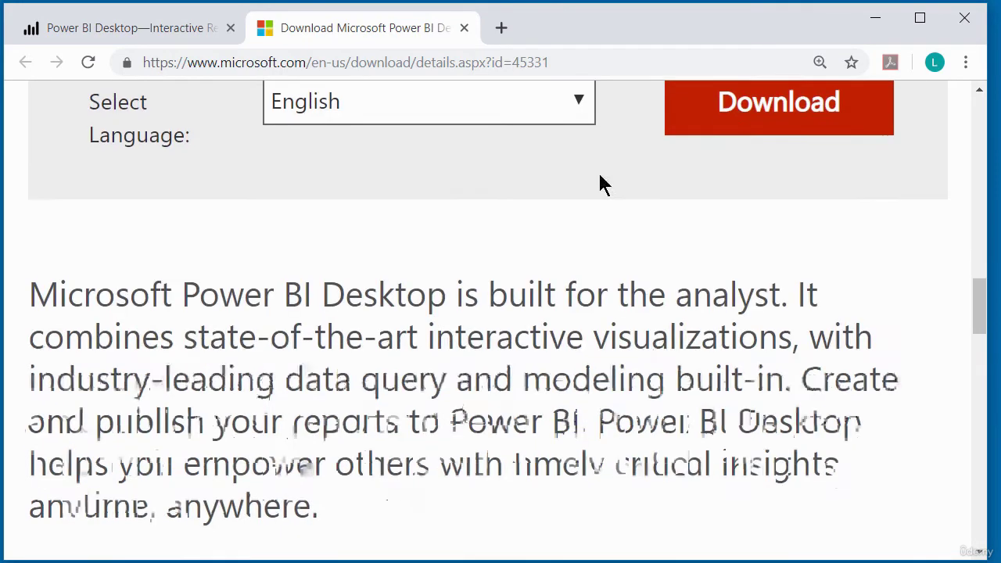
{"action": "scroll", "coordinate": [708, 137], "scroll_direction": "down", "scroll_amount": 4}
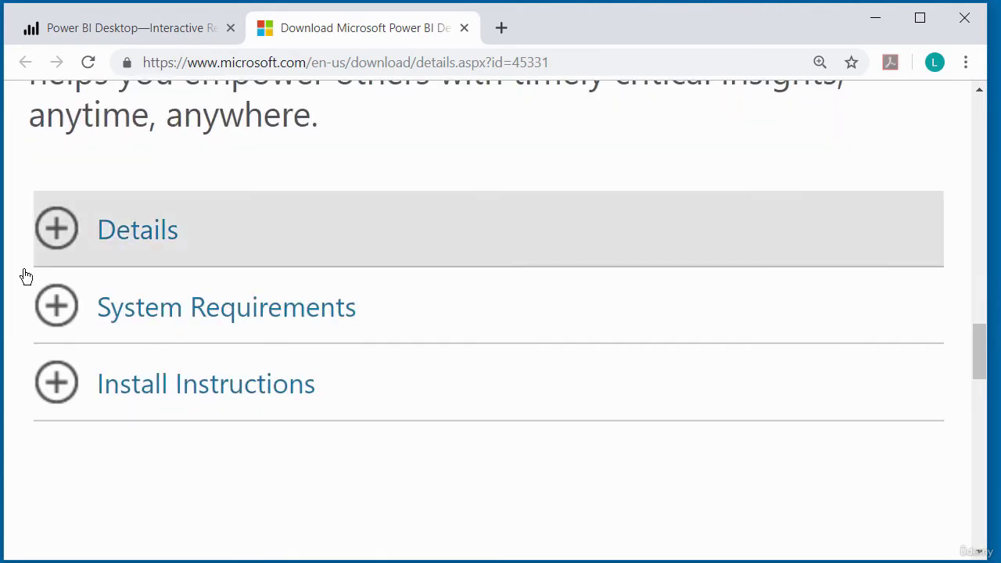
{"action": "left_click", "coordinate": [55, 228]}
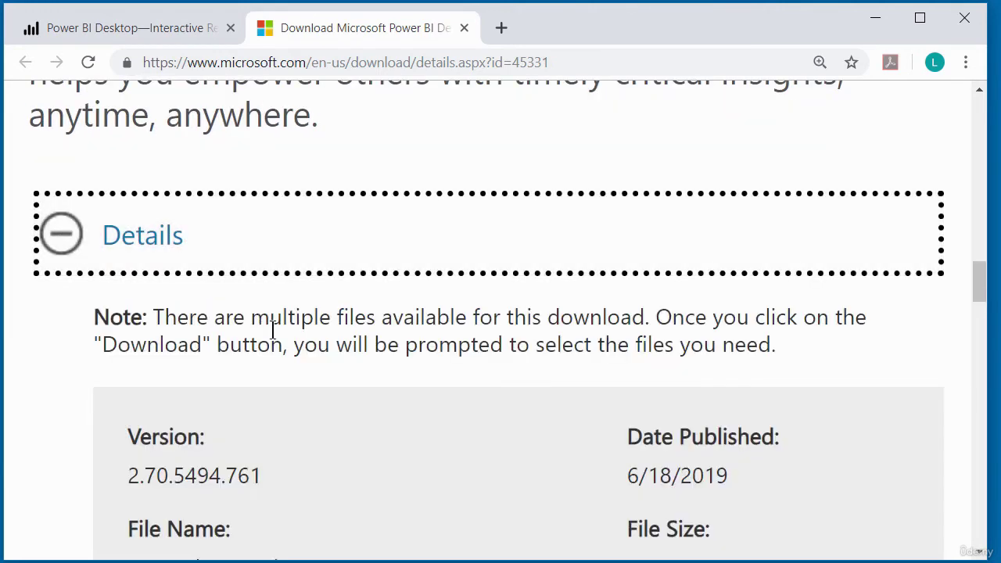
{"action": "scroll", "coordinate": [271, 336], "scroll_direction": "down", "scroll_amount": 2}
{"action": "scroll", "coordinate": [271, 338], "scroll_direction": "down", "scroll_amount": 1}
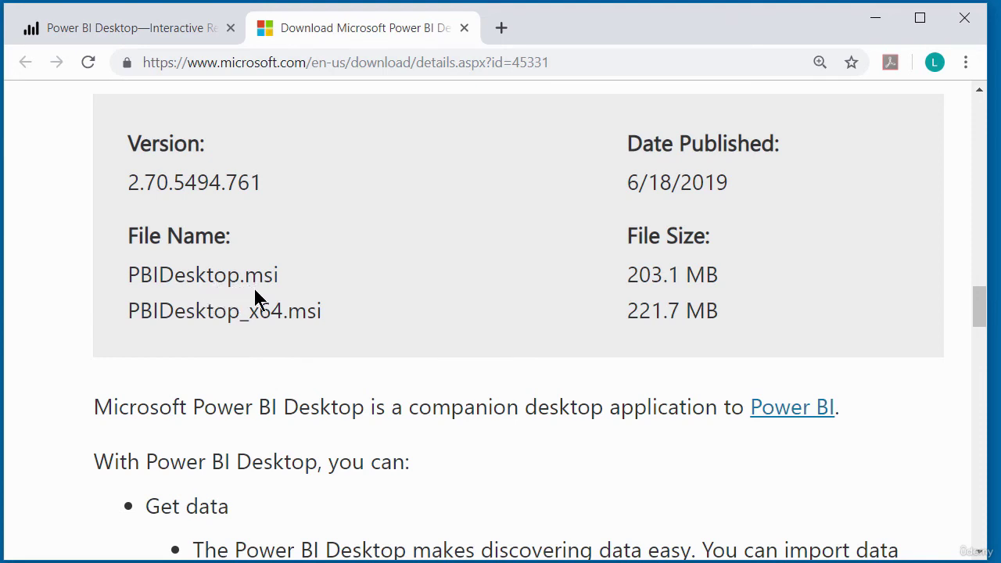
{"action": "scroll", "coordinate": [492, 349], "scroll_direction": "down", "scroll_amount": 1}
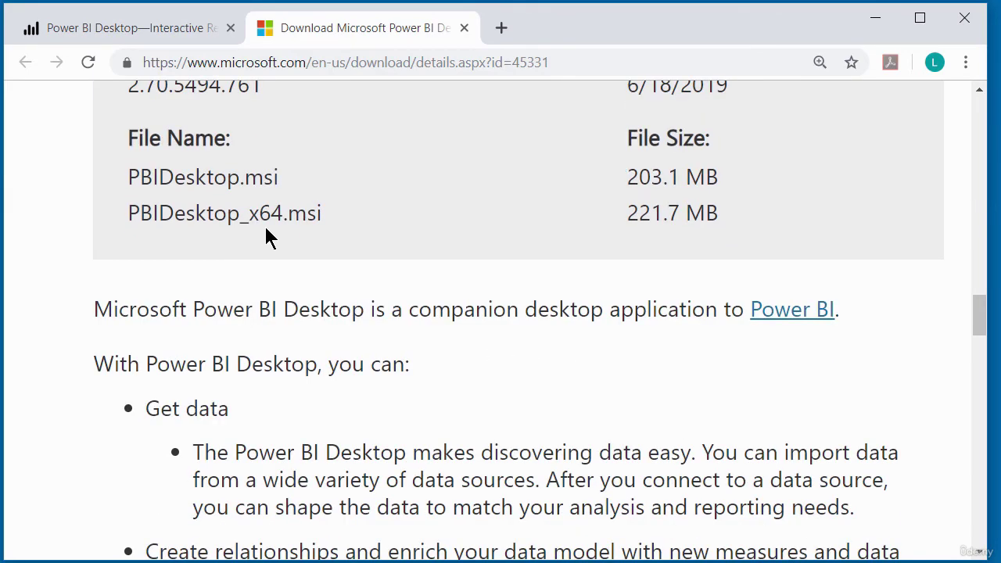
{"action": "scroll", "coordinate": [269, 233], "scroll_direction": "down", "scroll_amount": 7}
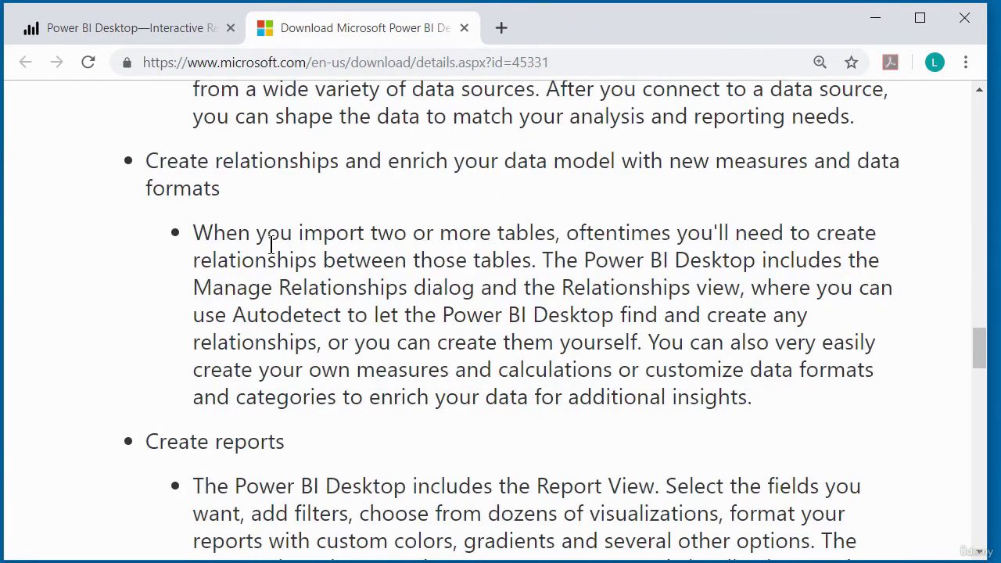
{"action": "scroll", "coordinate": [274, 258], "scroll_direction": "down", "scroll_amount": 6}
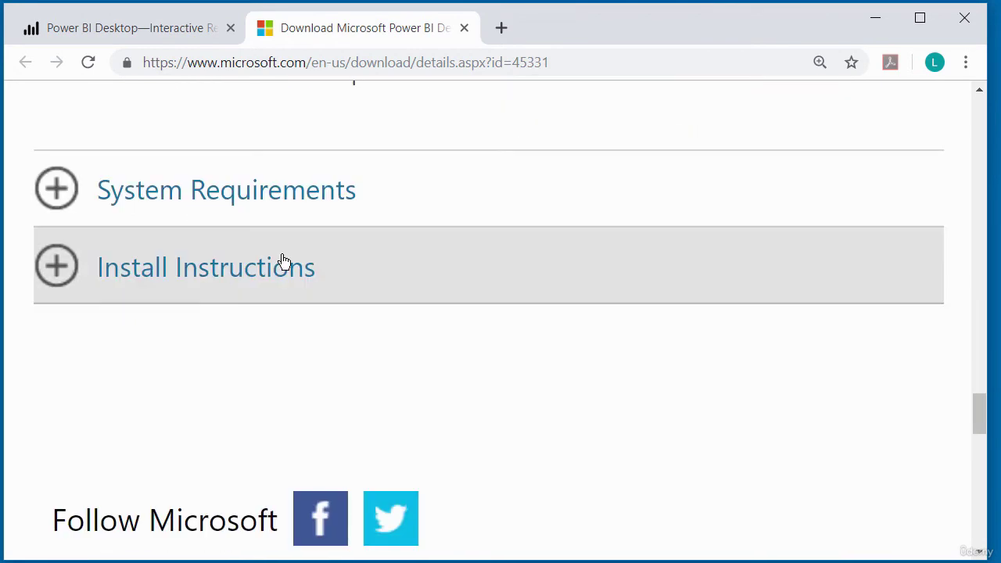
{"action": "scroll", "coordinate": [282, 262], "scroll_direction": "down", "scroll_amount": 3}
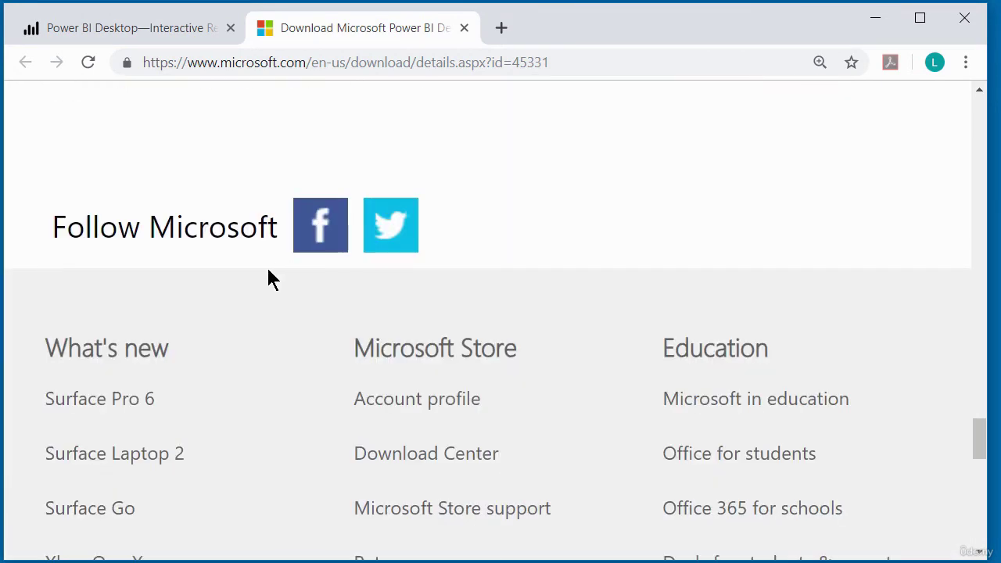
{"action": "scroll", "coordinate": [251, 289], "scroll_direction": "up", "scroll_amount": 4}
- Expand and read the System Requirements and Install Instructions sections
{"action": "left_click", "coordinate": [221, 317]}
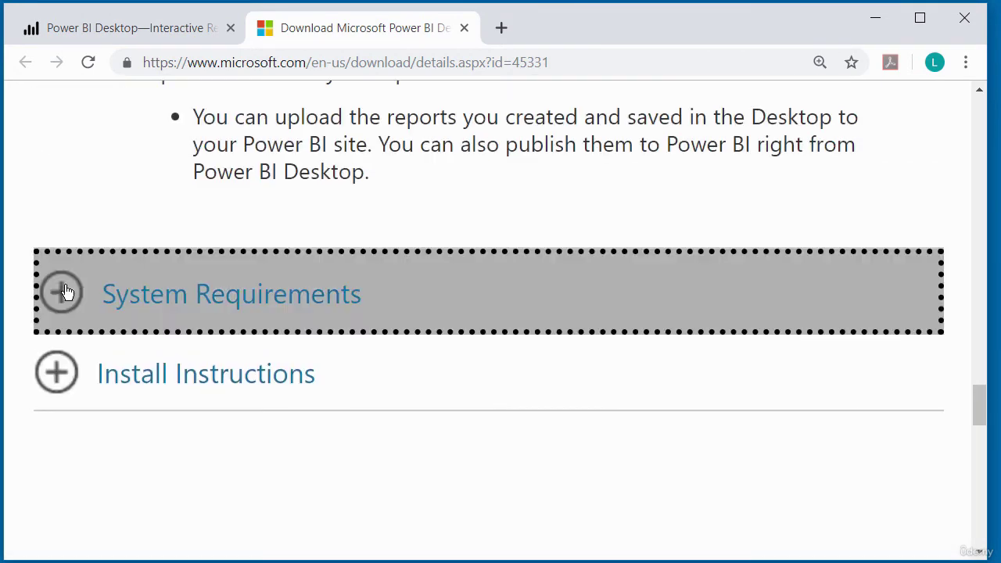
{"action": "scroll", "coordinate": [232, 349], "scroll_direction": "down", "scroll_amount": 2}
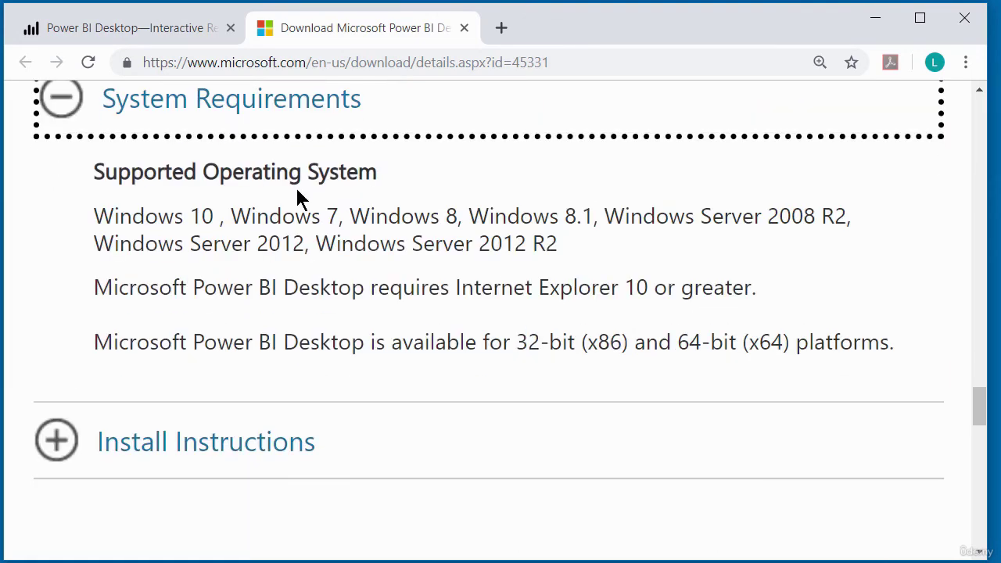
{"action": "scroll", "coordinate": [262, 205], "scroll_direction": "down", "scroll_amount": 1}
{"action": "left_click", "coordinate": [62, 349]}
{"action": "scroll", "coordinate": [141, 352], "scroll_direction": "down", "scroll_amount": 1}
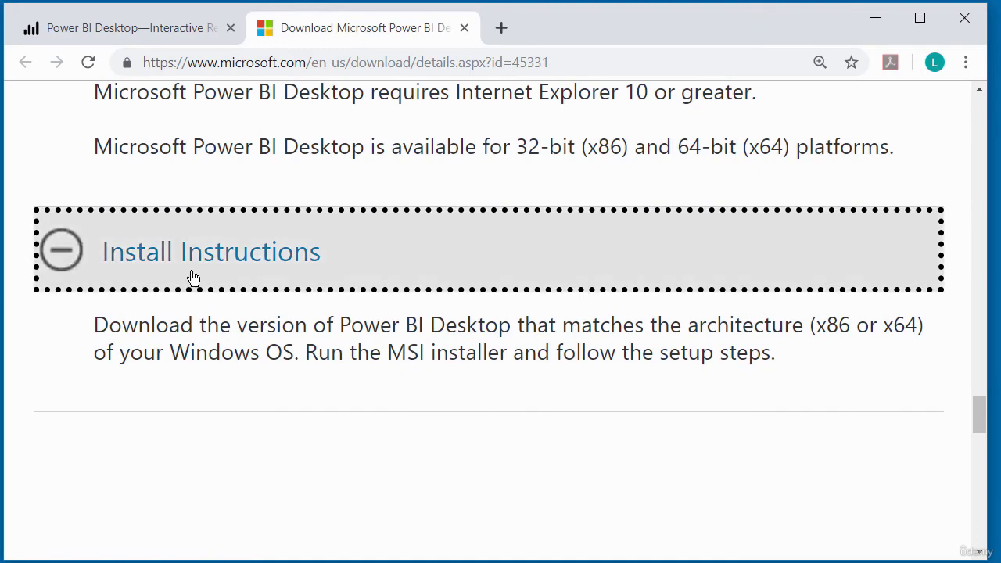
{"action": "scroll", "coordinate": [294, 341], "scroll_direction": "up", "scroll_amount": 10}
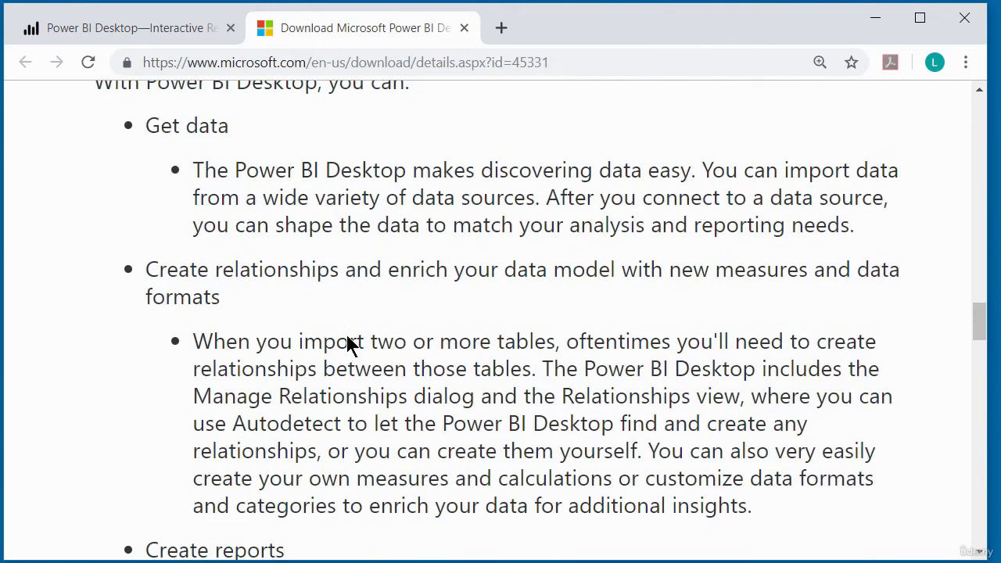
- Return to the top and bring up the download file choices with the Download button
{"action": "left_click_drag", "start_coordinate": [979, 320], "coordinate": [990, 102]}
{"action": "scroll", "coordinate": [807, 225], "scroll_direction": "down", "scroll_amount": 12}
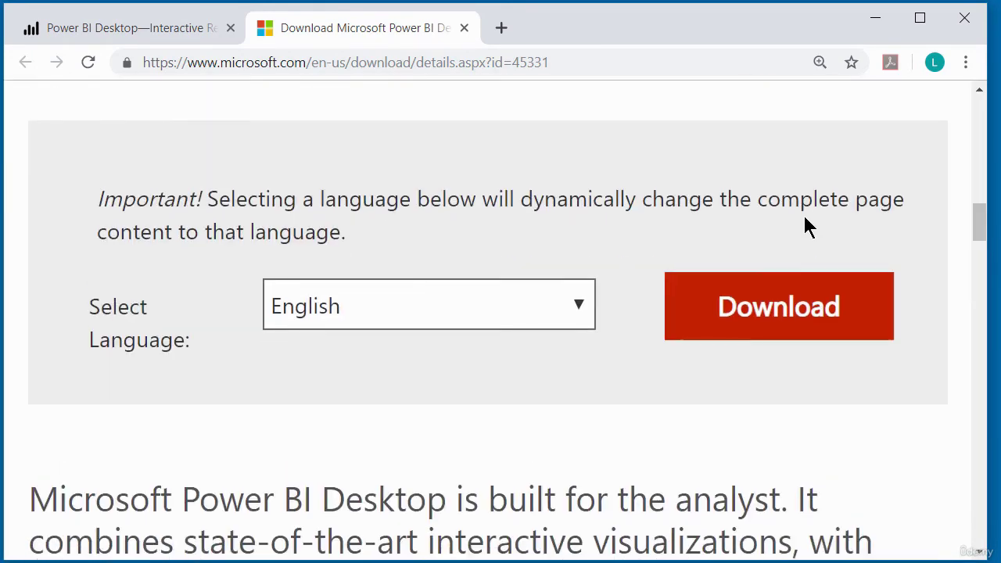
{"action": "left_click", "coordinate": [742, 320]}
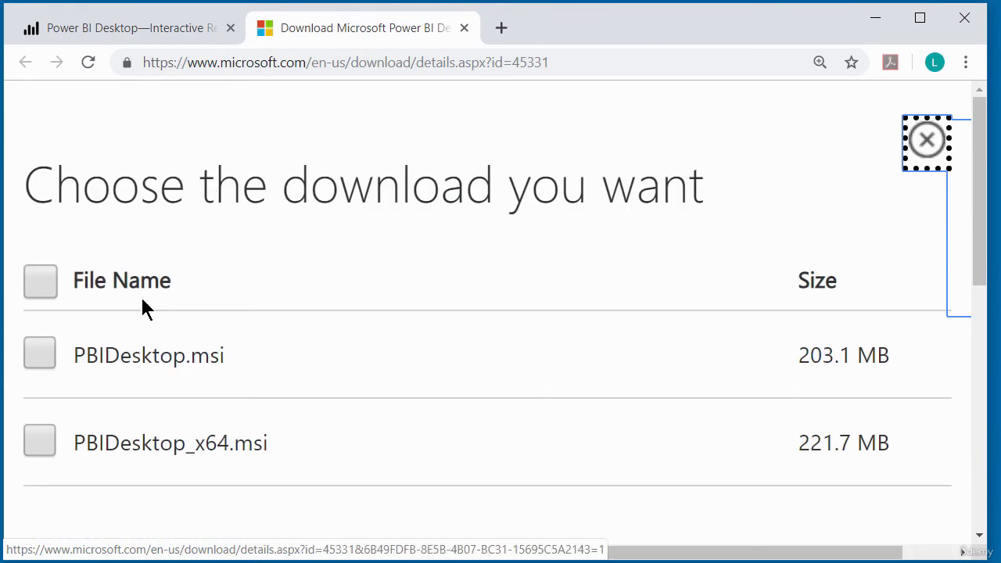
- Select PBIDesktop_x64.msi (221.7 MB) and start its download with Next
{"action": "left_click", "coordinate": [36, 441]}
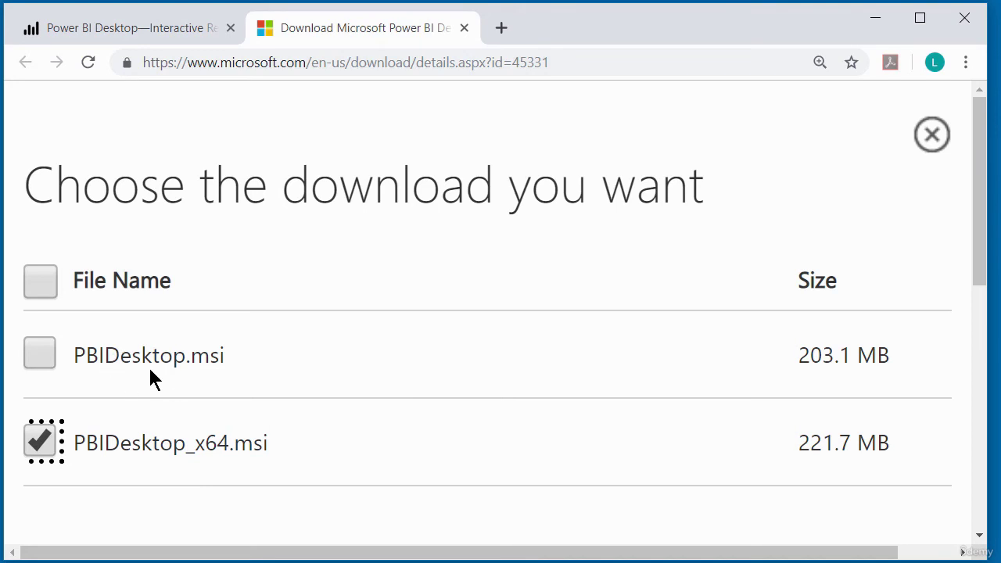
{"action": "scroll", "coordinate": [500, 344], "scroll_direction": "down", "scroll_amount": 1}
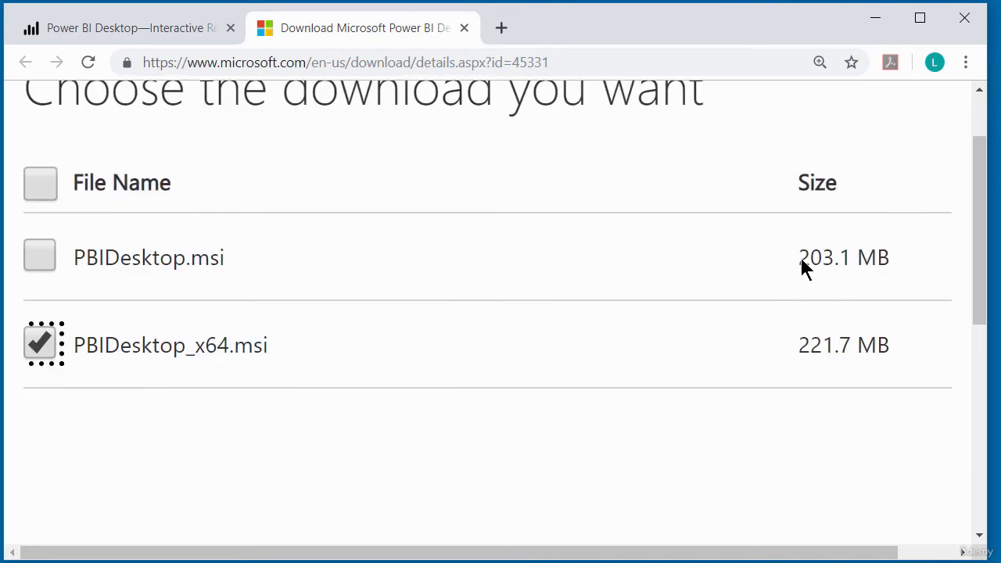
{"action": "scroll", "coordinate": [780, 320], "scroll_direction": "down", "scroll_amount": 3}
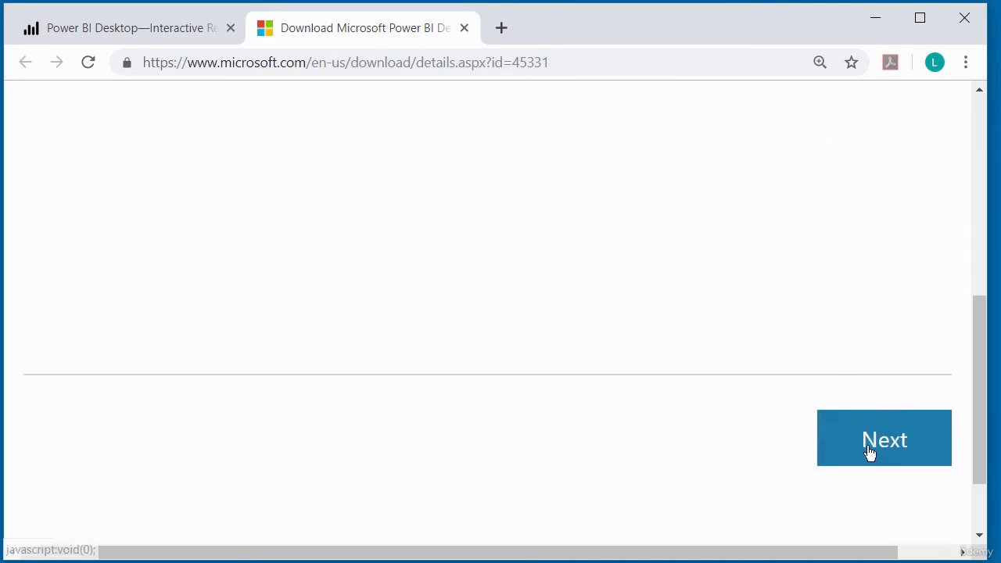
{"action": "left_click", "coordinate": [868, 448]}
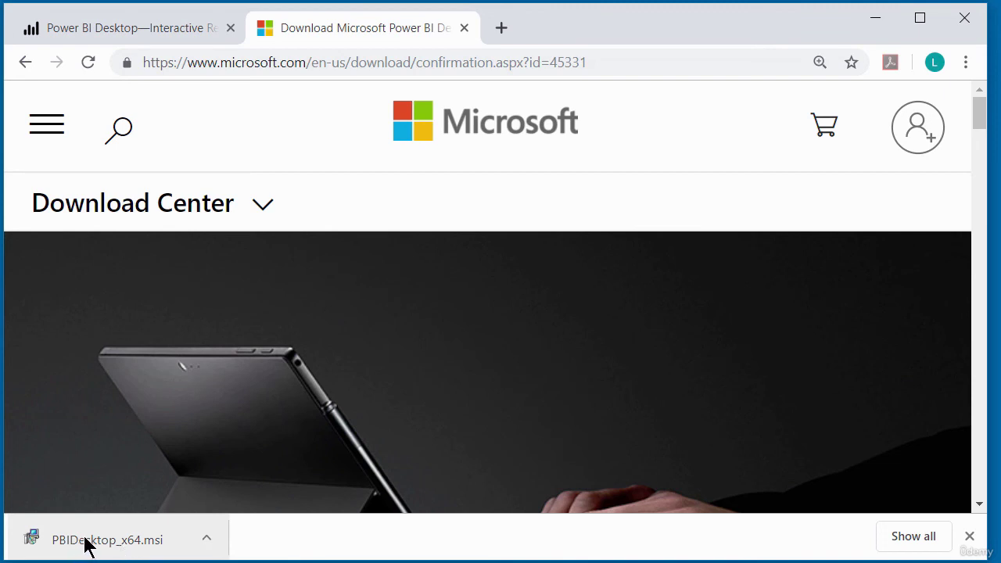
- Run PBIDesktop_x64.msi, accept the license, keep the default folder and desktop shortcut, and install
{"action": "left_click", "coordinate": [82, 545]}
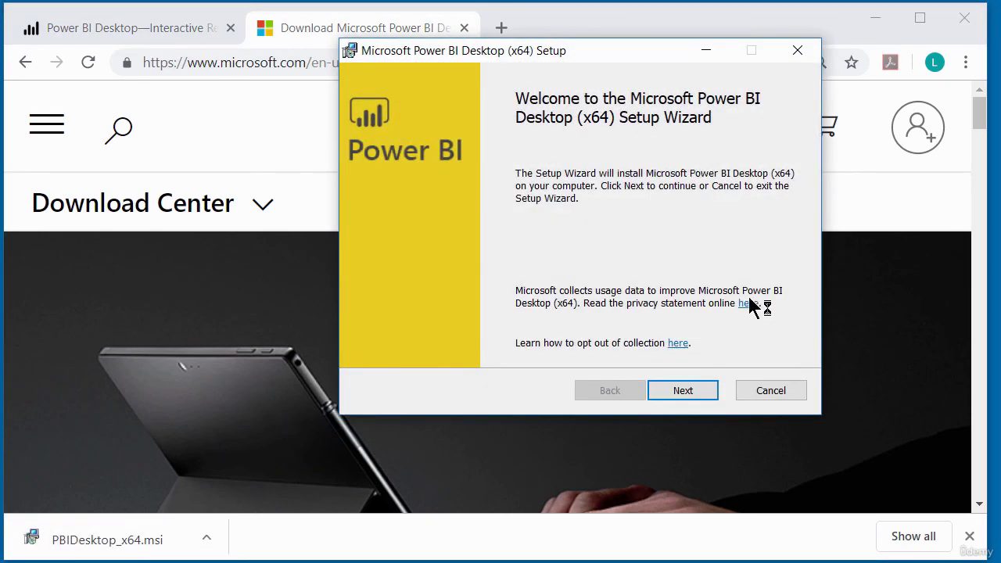
{"action": "left_click", "coordinate": [685, 394]}
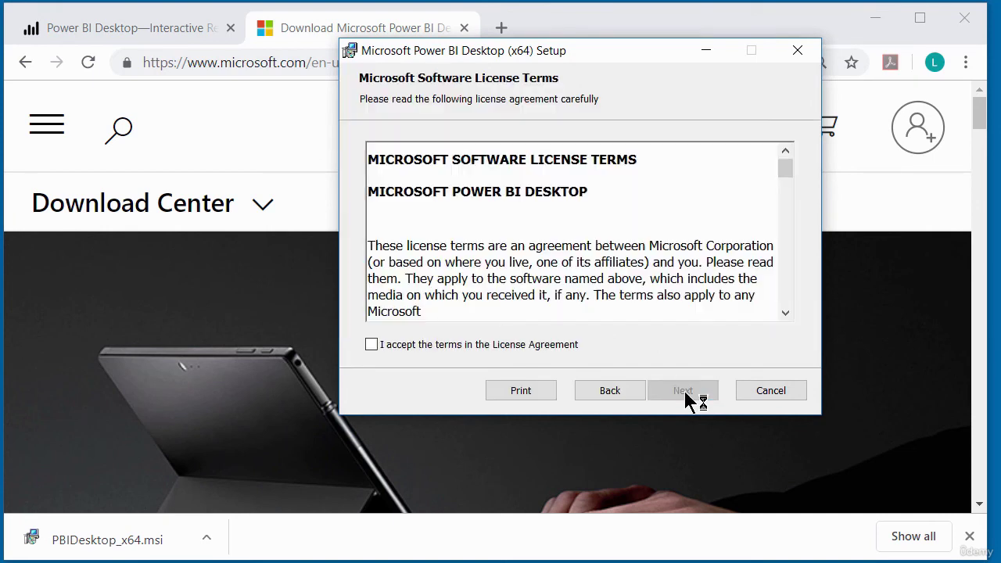
{"action": "left_click", "coordinate": [372, 345]}
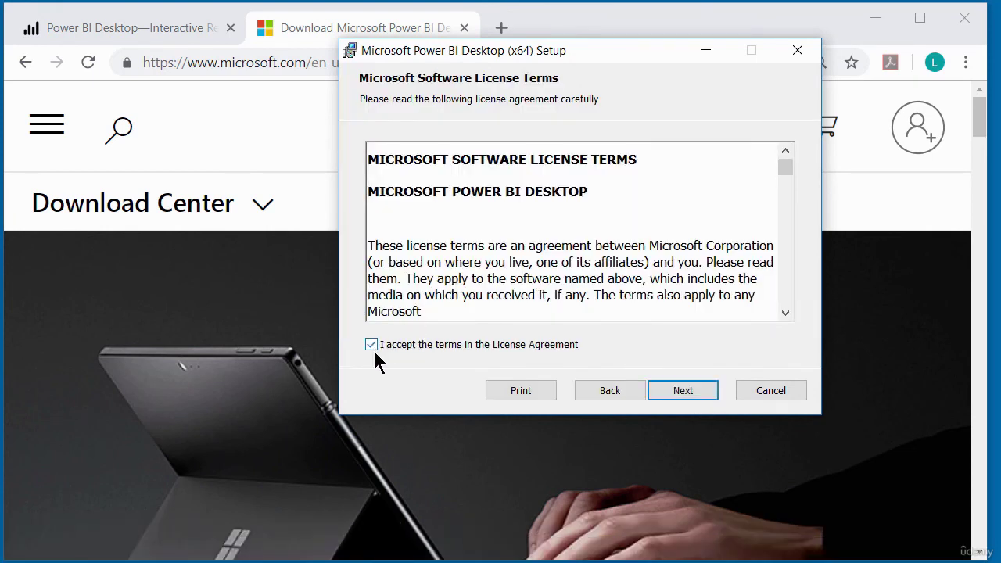
{"action": "left_click", "coordinate": [672, 395]}
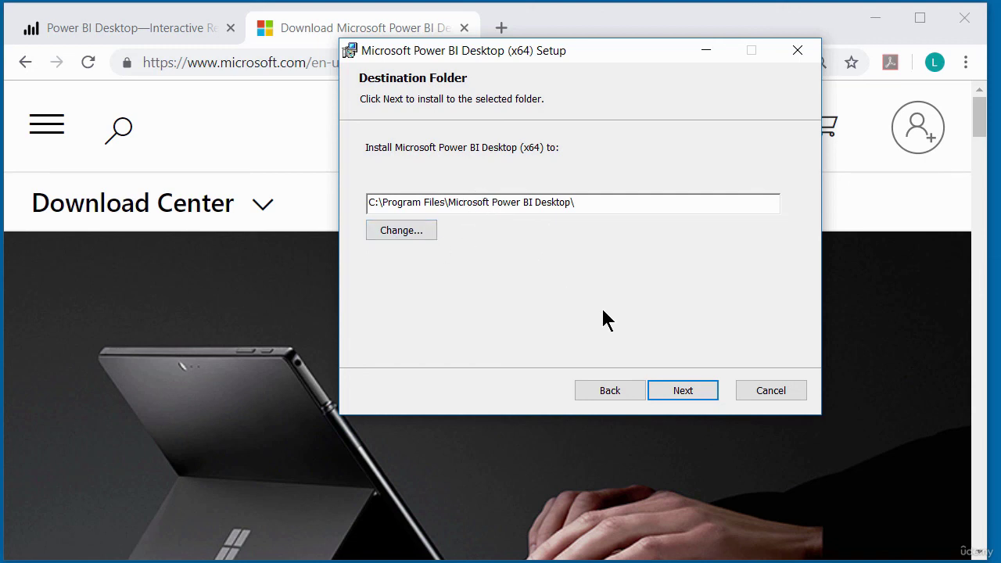
{"action": "left_click", "coordinate": [692, 396]}
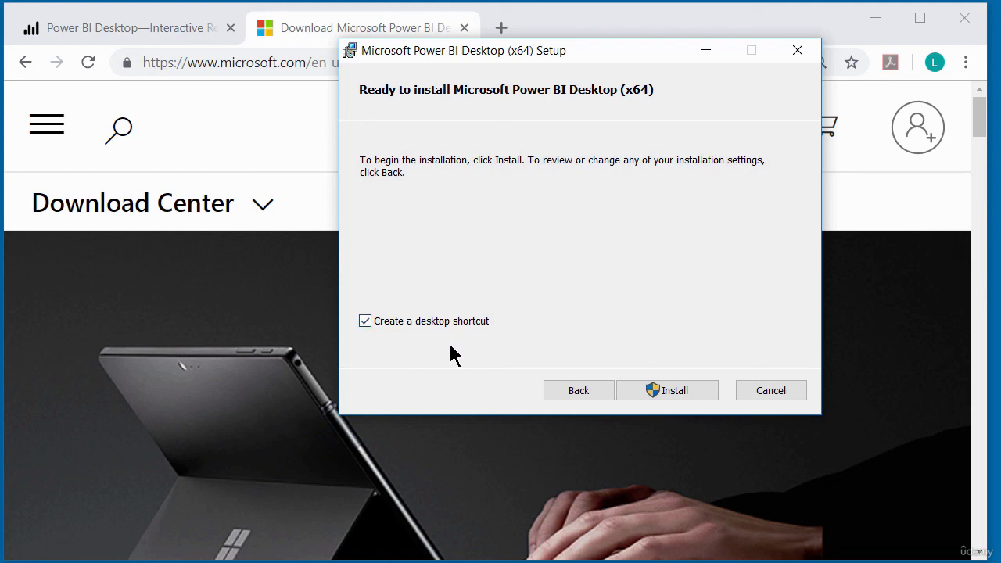
{"action": "left_click", "coordinate": [662, 386]}
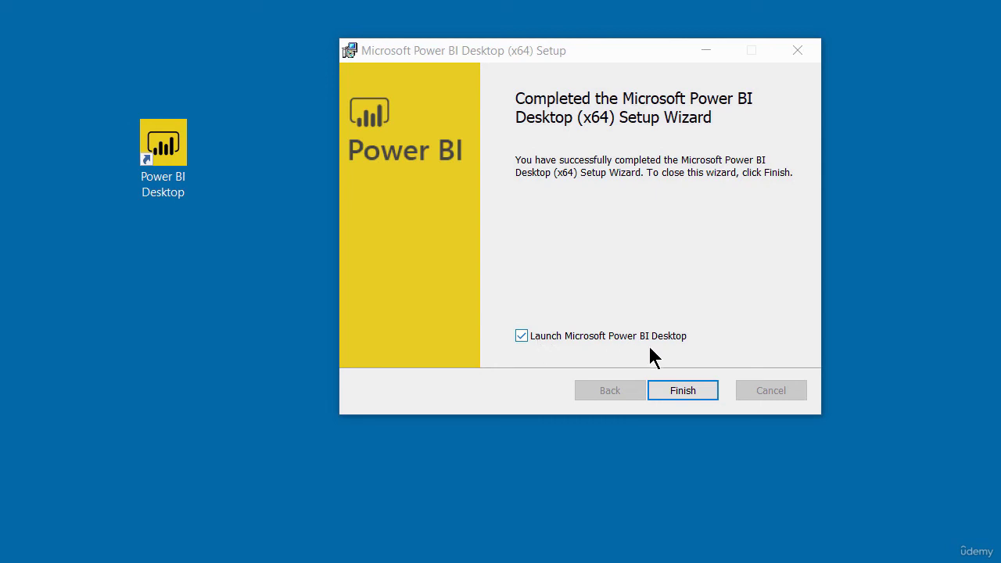
- Clear the 'Launch Microsoft Power BI Desktop' checkbox on the completion page
{"action": "left_click", "coordinate": [522, 336]}
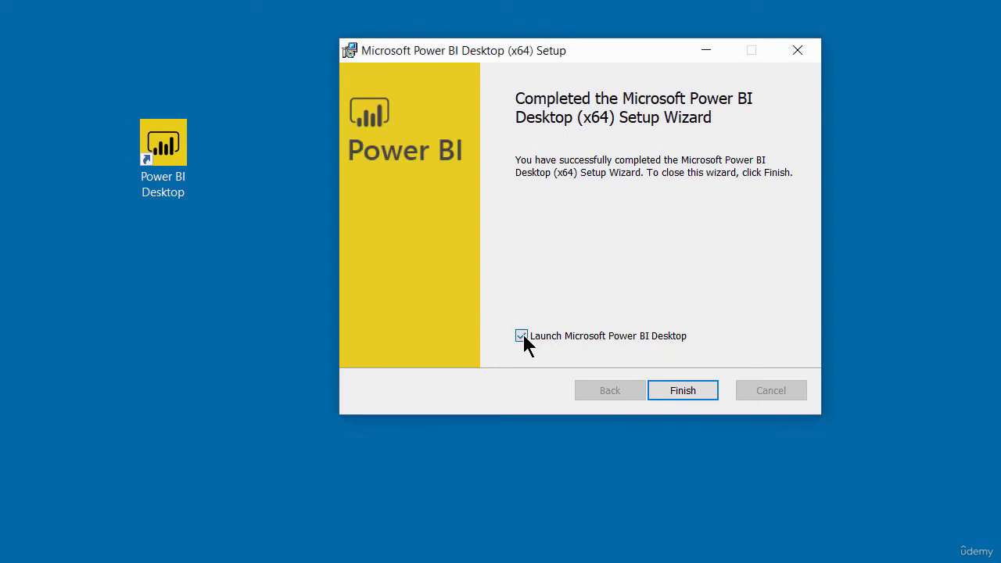